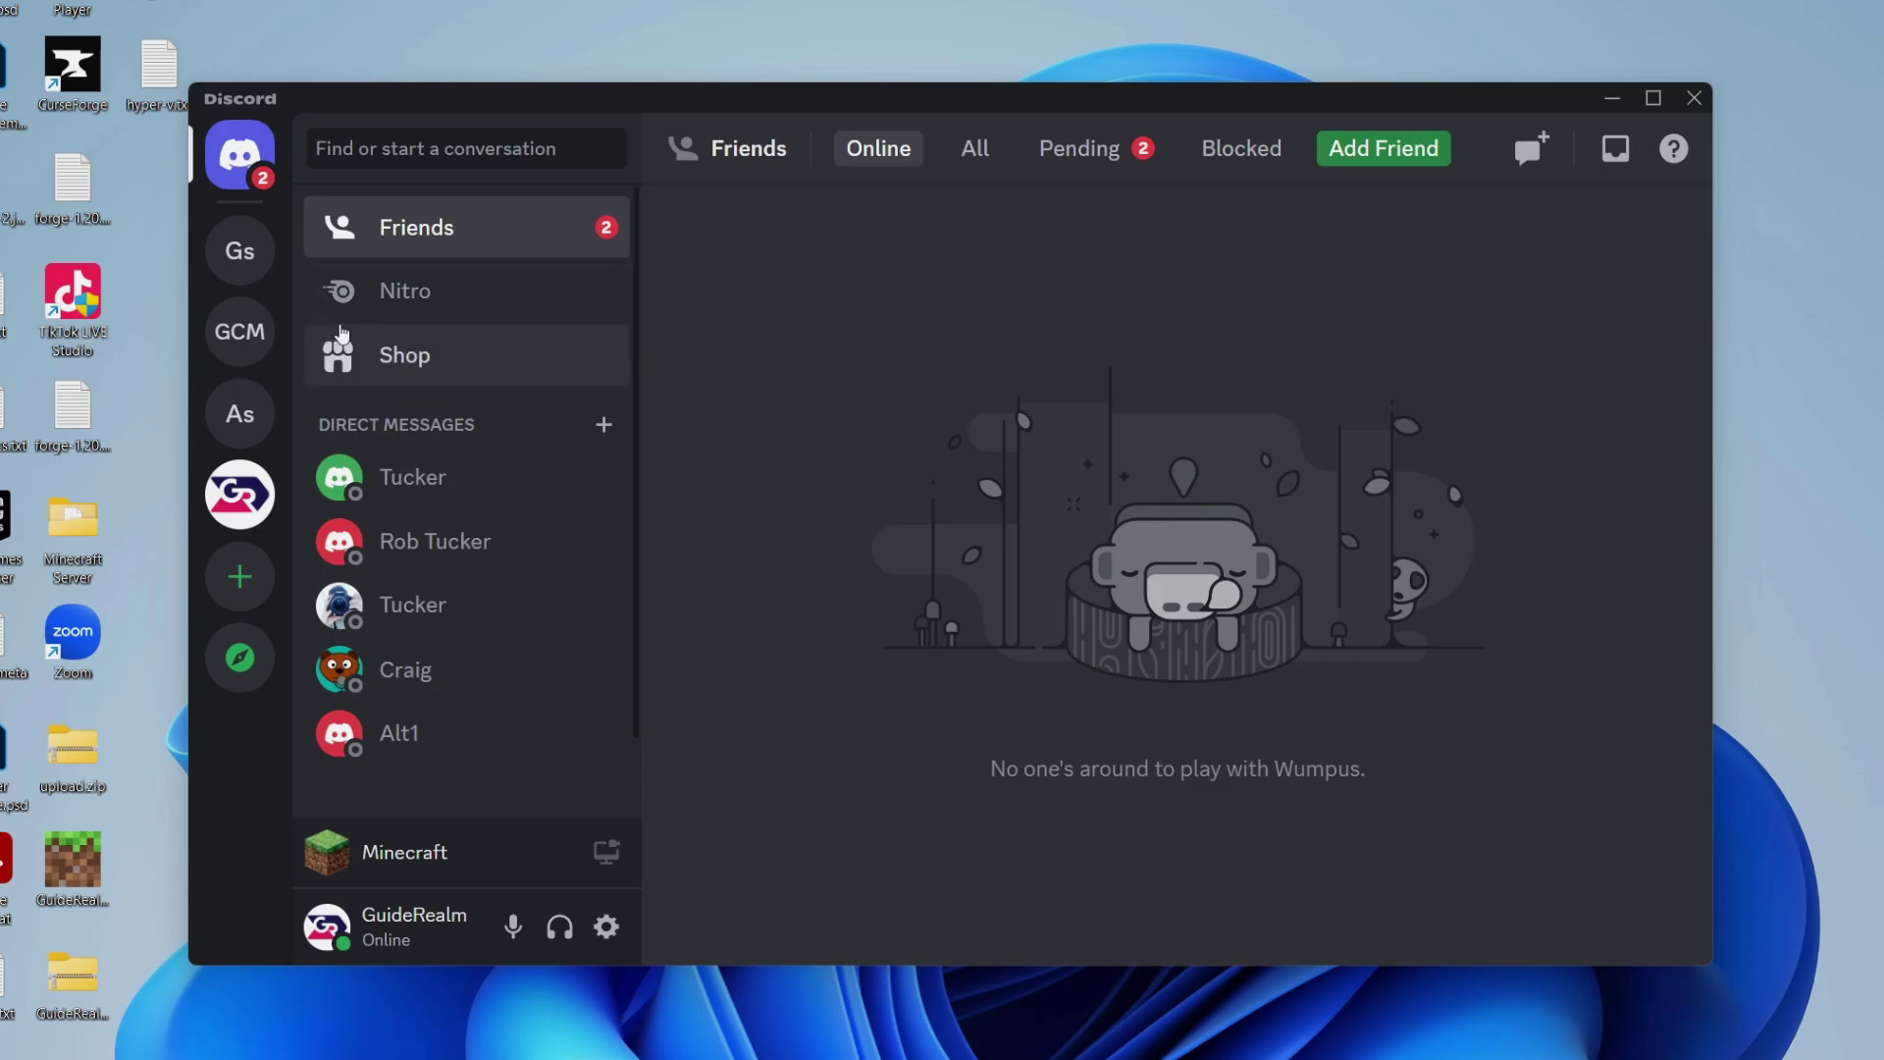
Step: Open the Gs server's #general channel, showing Playing Minecraft, then go to user settings
{"action": "left_click", "coordinate": [240, 250]}
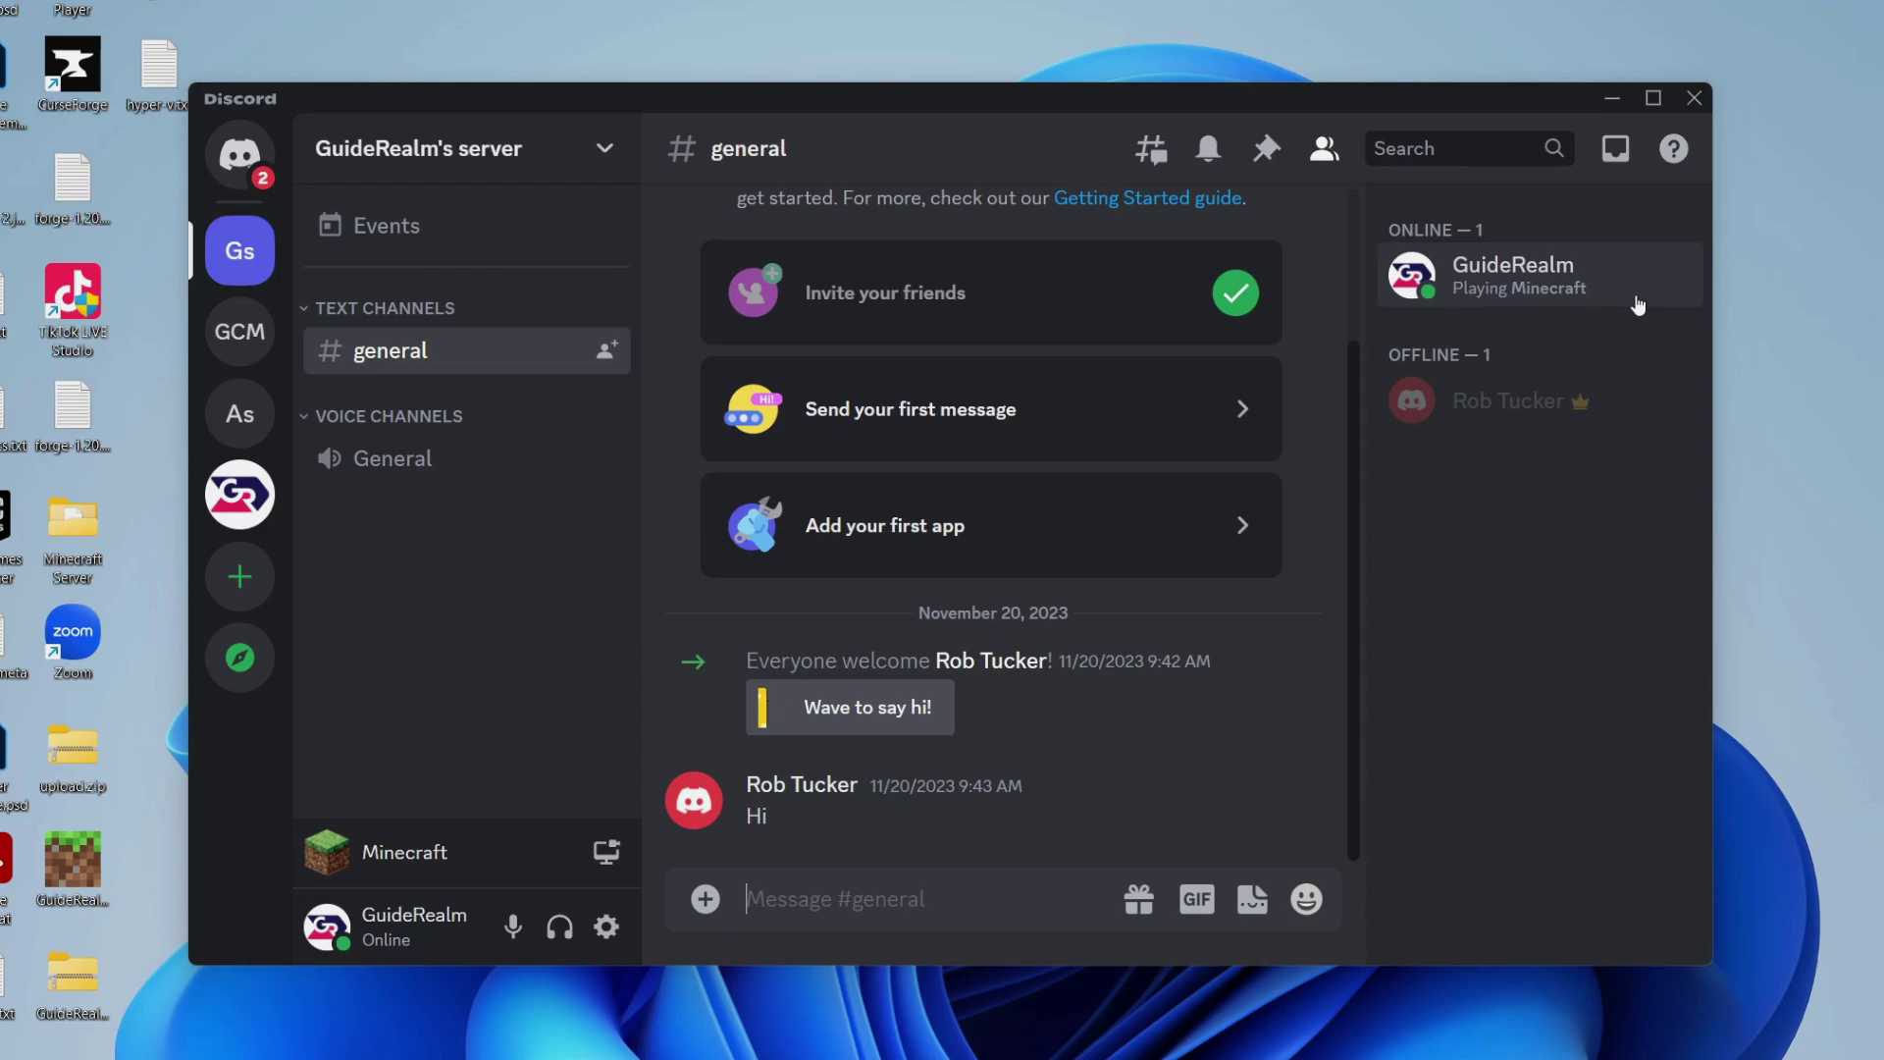
{"action": "left_click", "coordinate": [606, 928]}
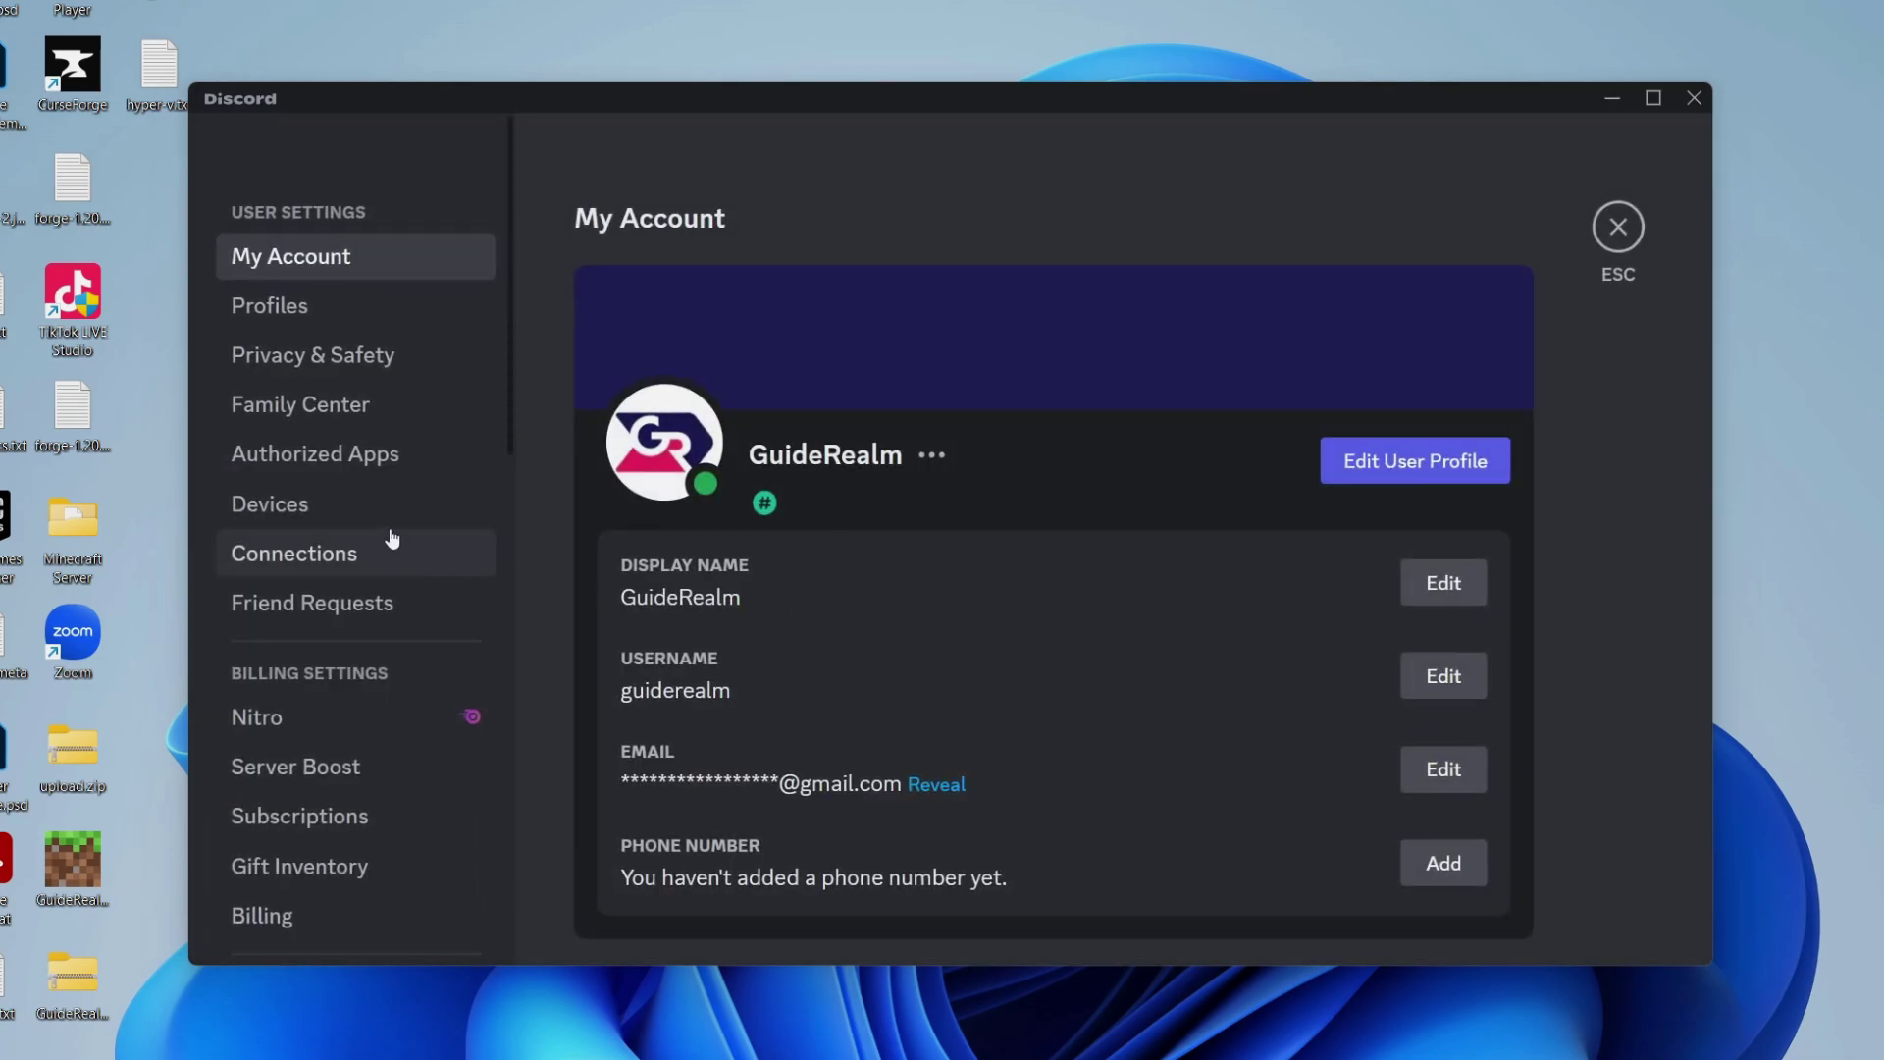
{"action": "scroll", "coordinate": [390, 537], "scroll_direction": "down", "scroll_amount": 5}
{"action": "scroll", "coordinate": [391, 538], "scroll_direction": "down", "scroll_amount": 2}
{"action": "scroll", "coordinate": [390, 538], "scroll_direction": "down", "scroll_amount": 4}
{"action": "scroll", "coordinate": [390, 531], "scroll_direction": "down", "scroll_amount": 3}
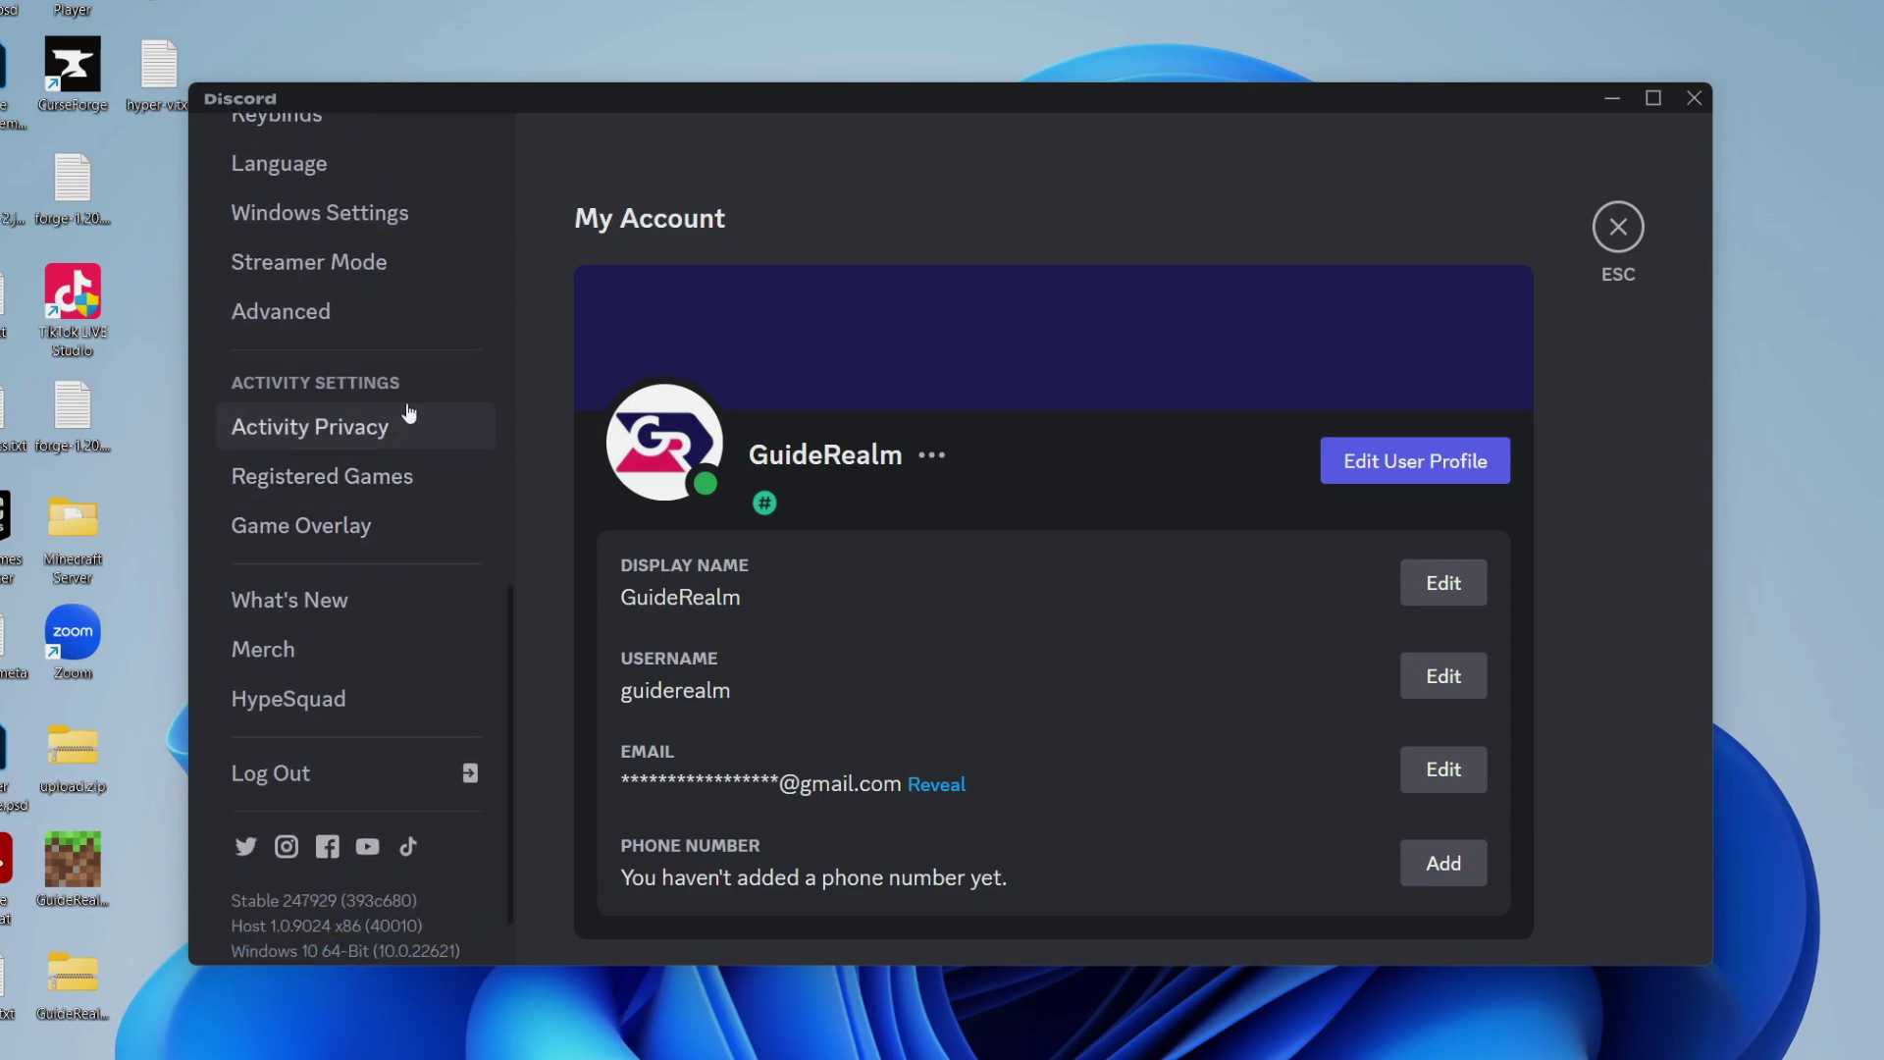
Step: Go to the Activity Privacy page under Activity Settings
{"action": "left_click", "coordinate": [358, 435]}
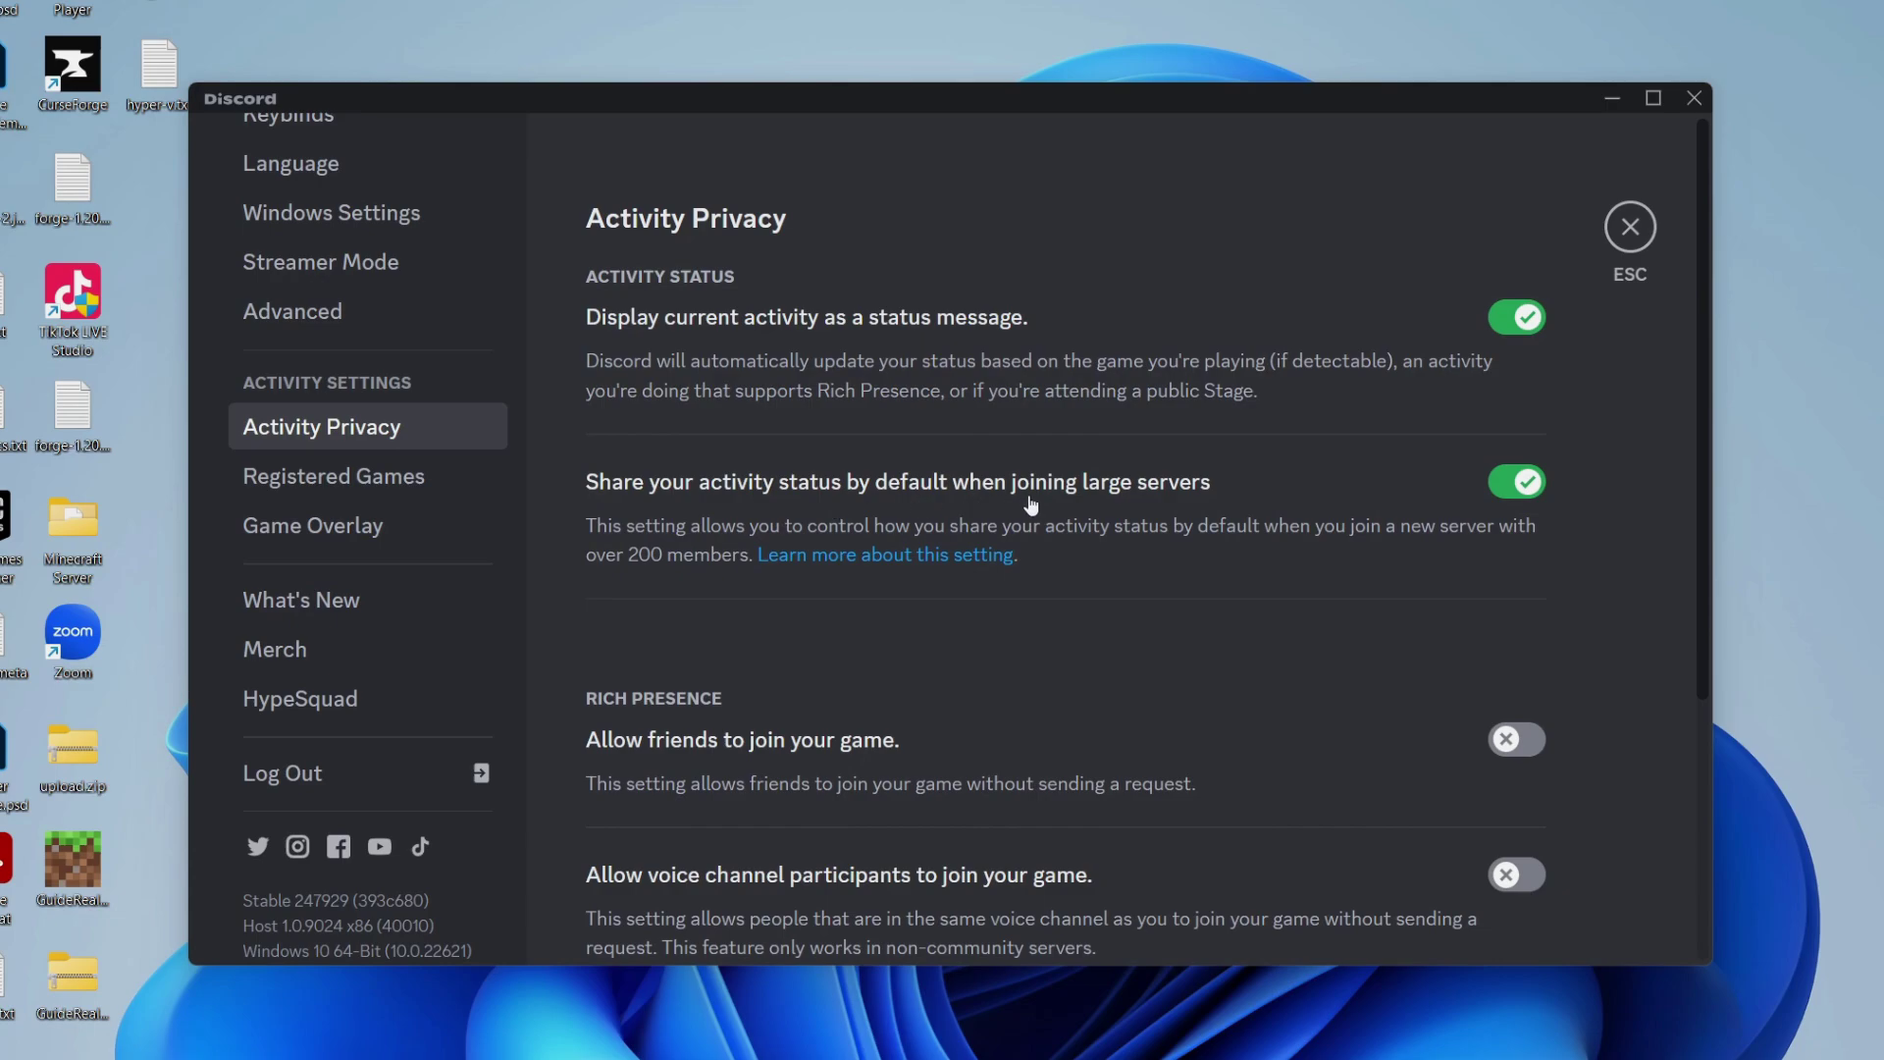
Step: Turn off large-server activity sharing and activity status display, then close settings
{"action": "left_click", "coordinate": [1516, 480]}
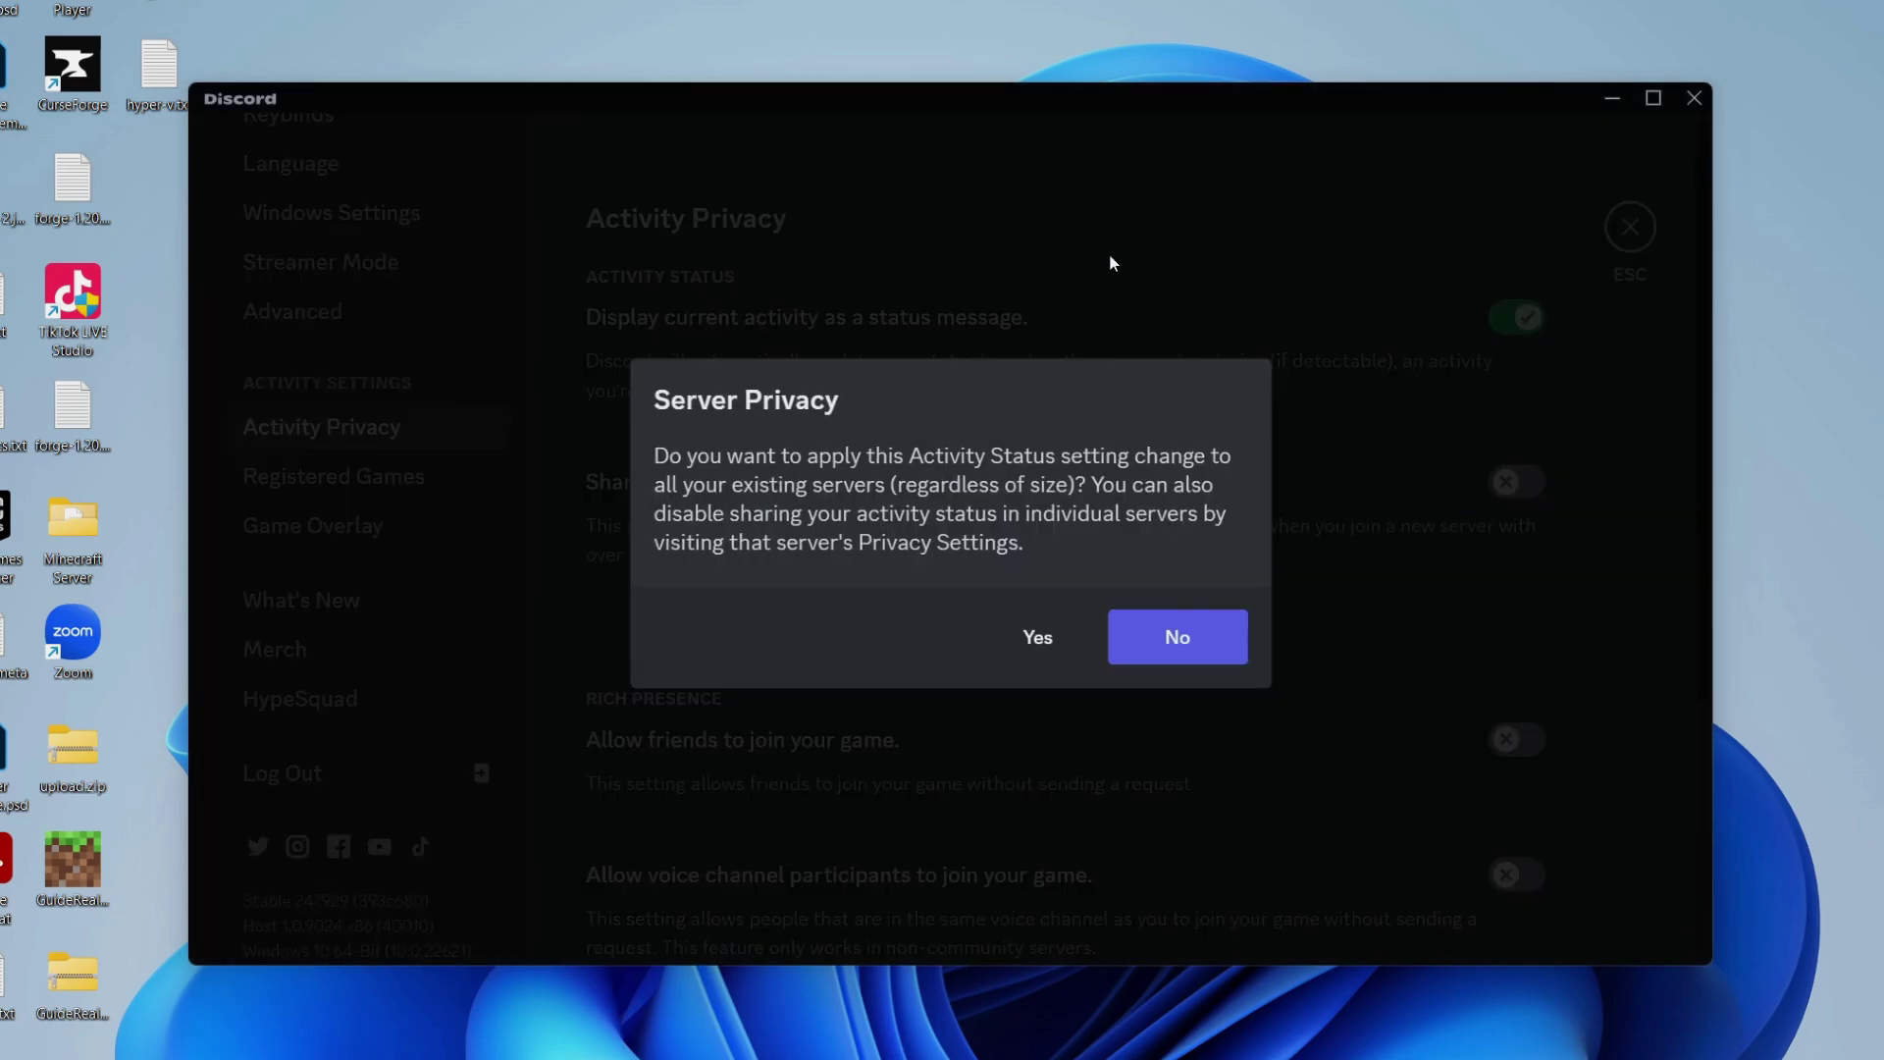
{"action": "left_click", "coordinate": [1038, 636]}
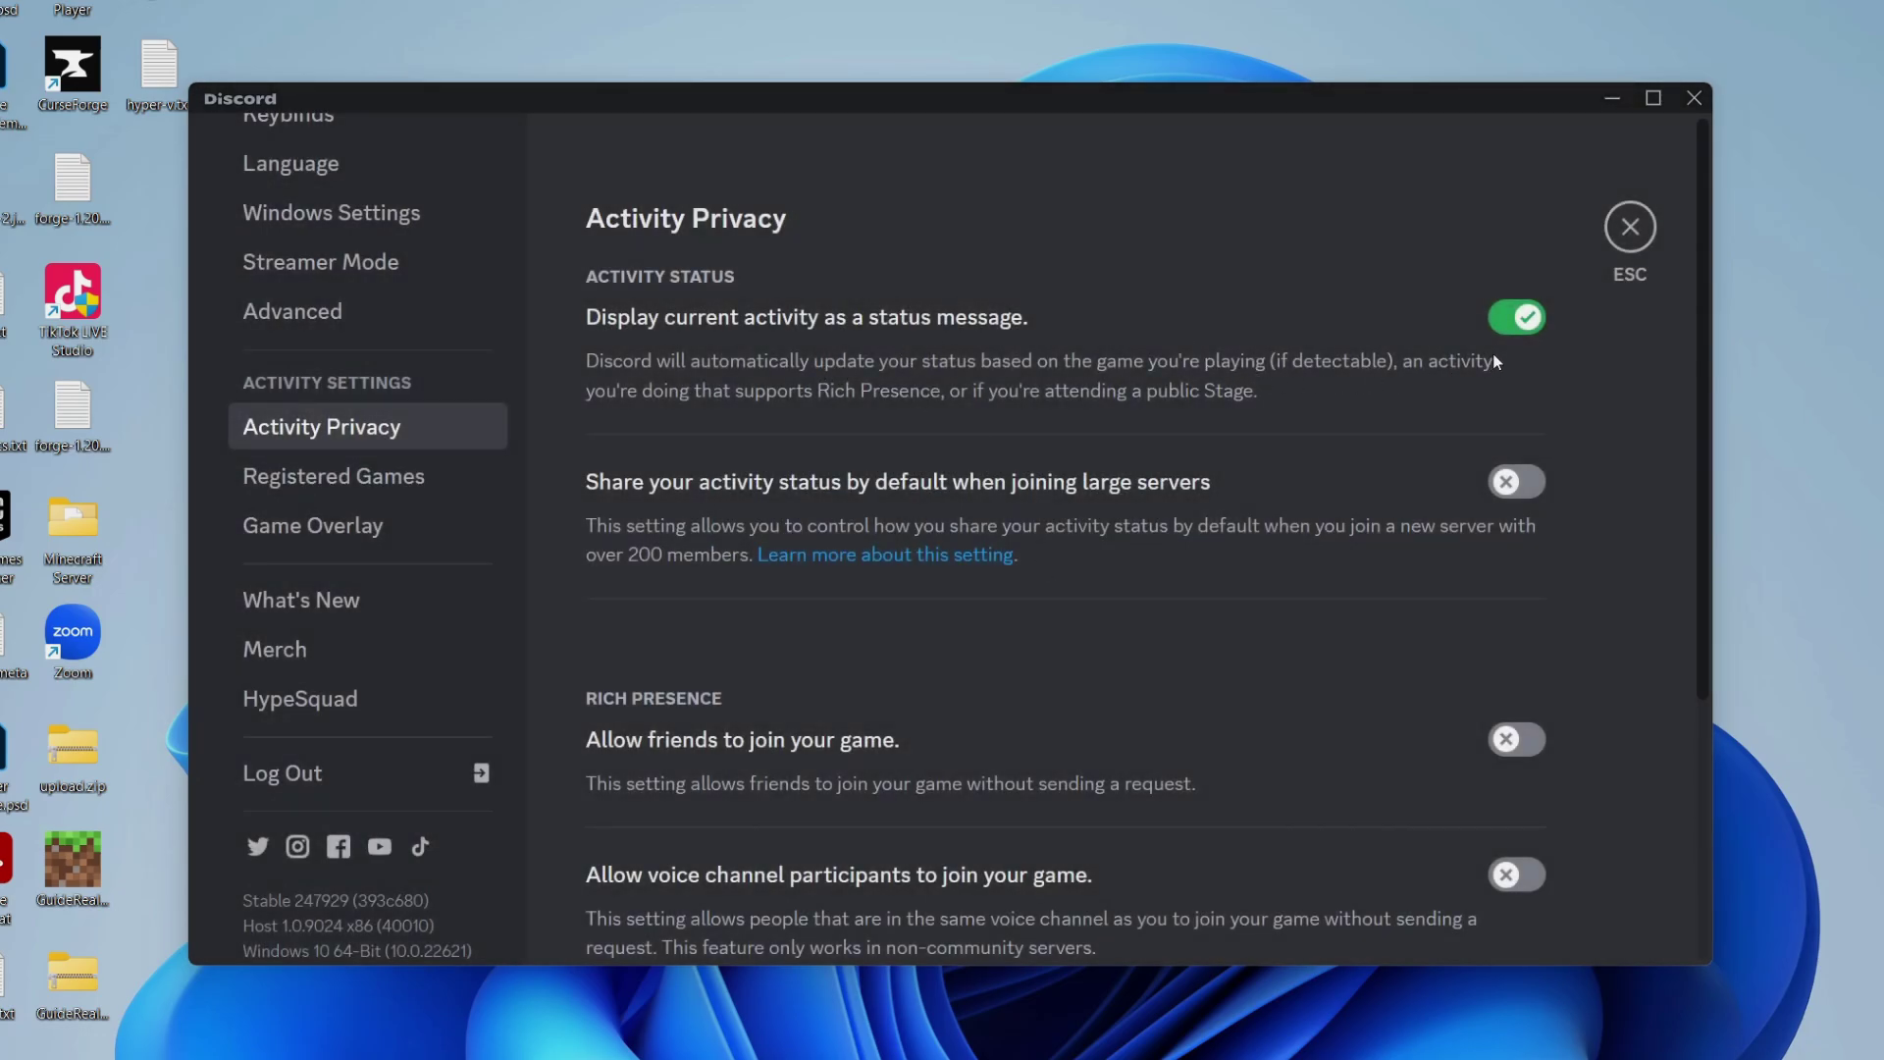
{"action": "left_click", "coordinate": [1521, 321]}
{"action": "left_click", "coordinate": [1628, 225]}
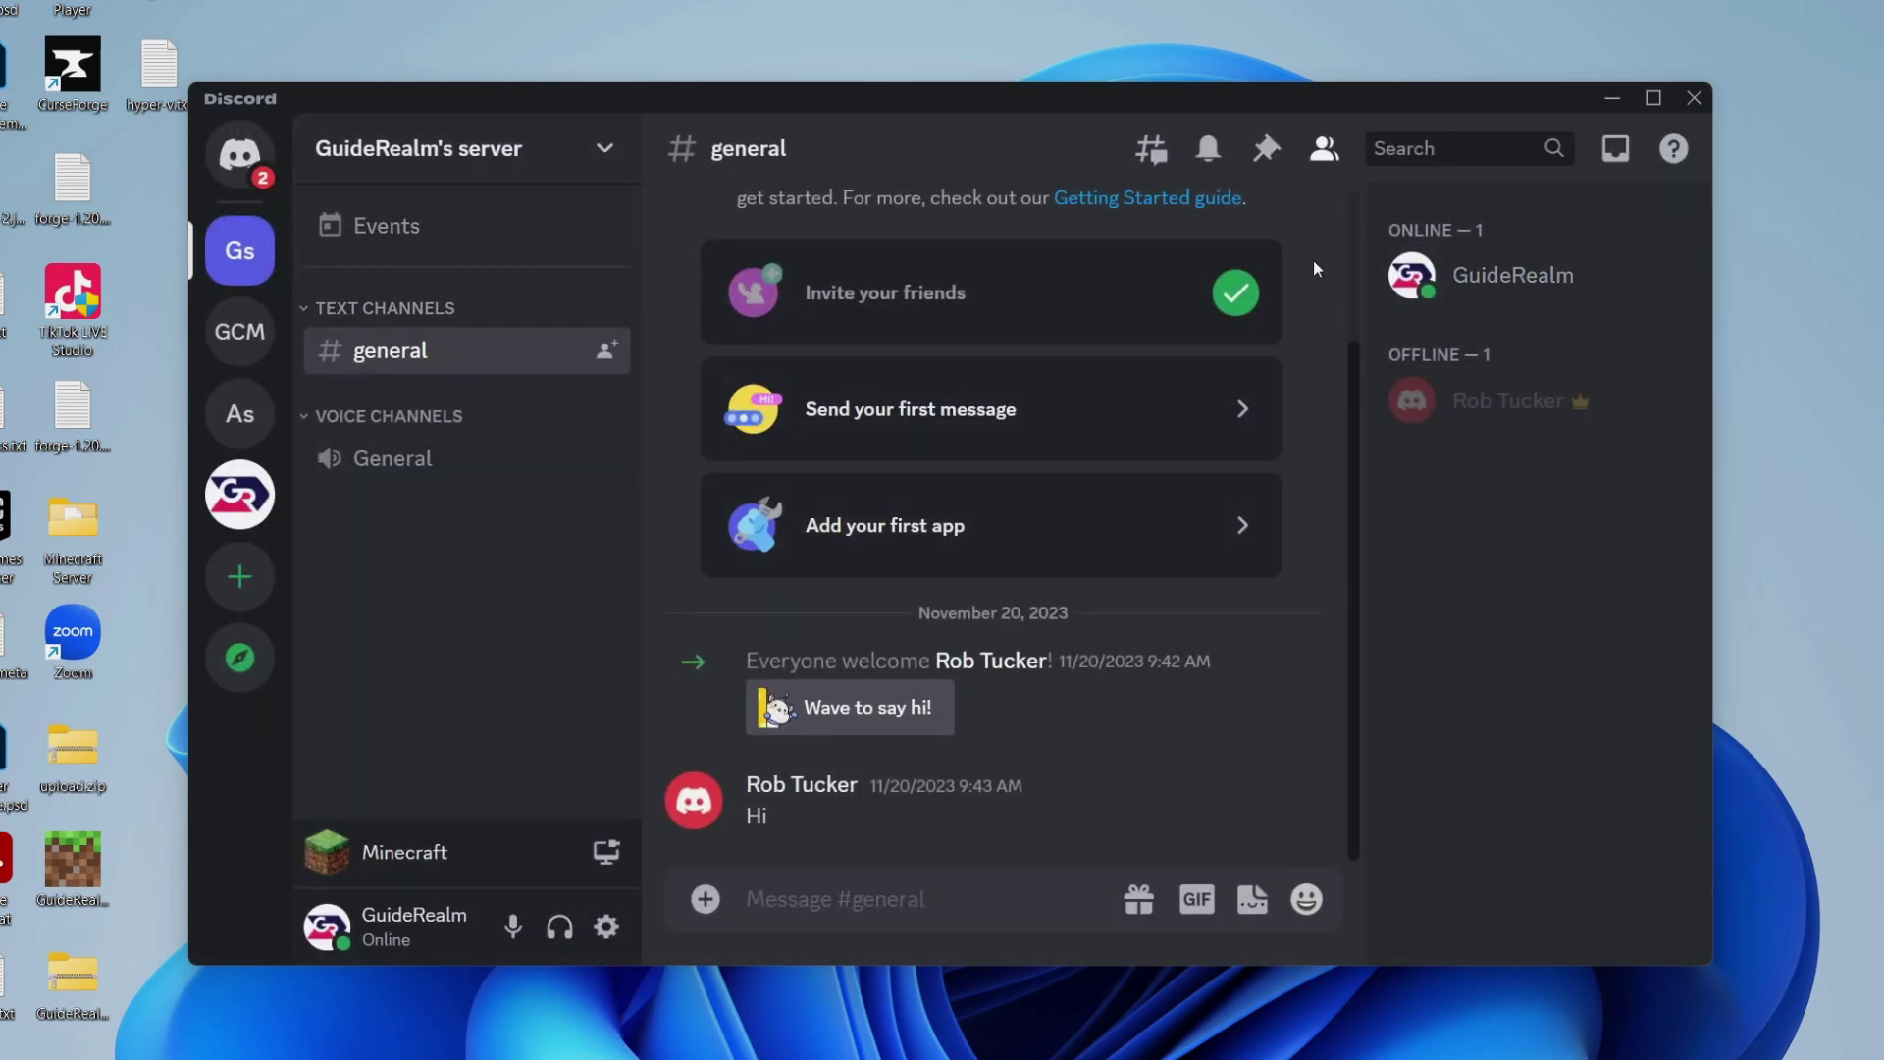